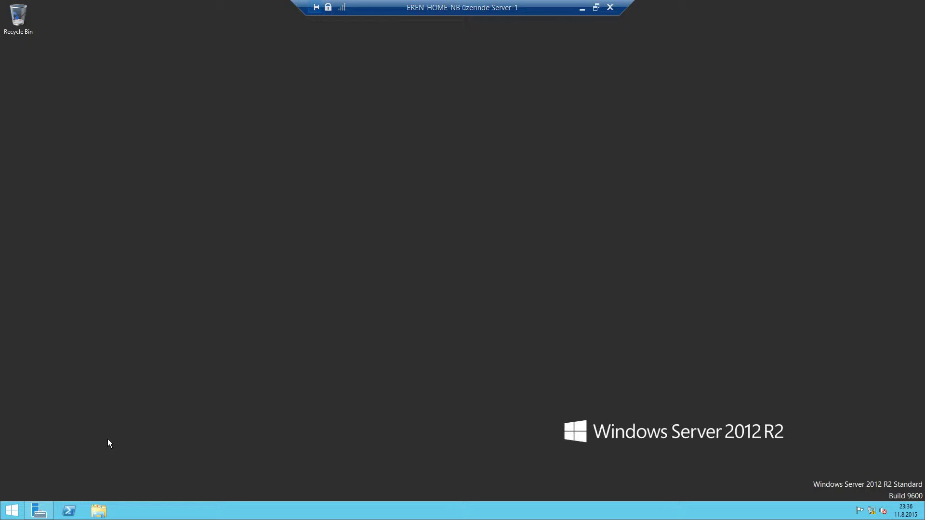
Try to start the domain controller promotion by running dcpromo, and dismiss the installer message.
right_click(12, 511)
left_click(33, 476)
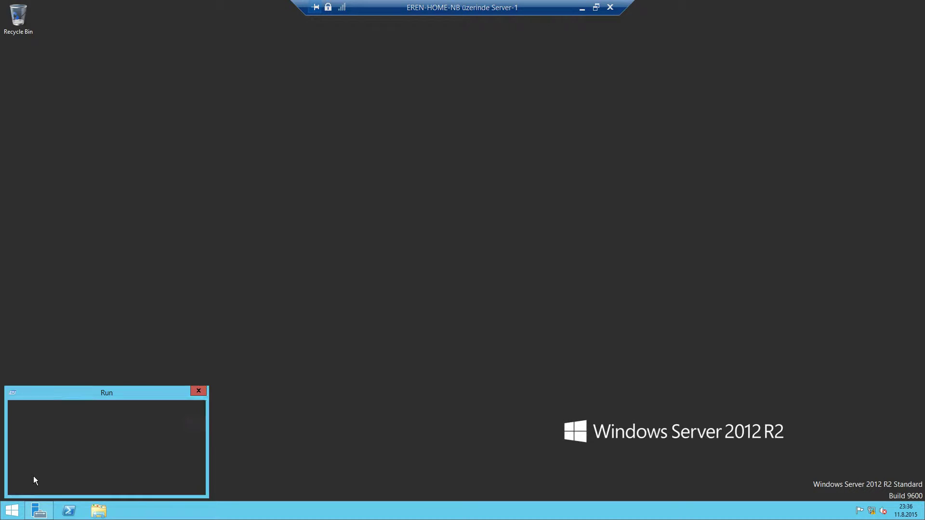
type("dcpromo")
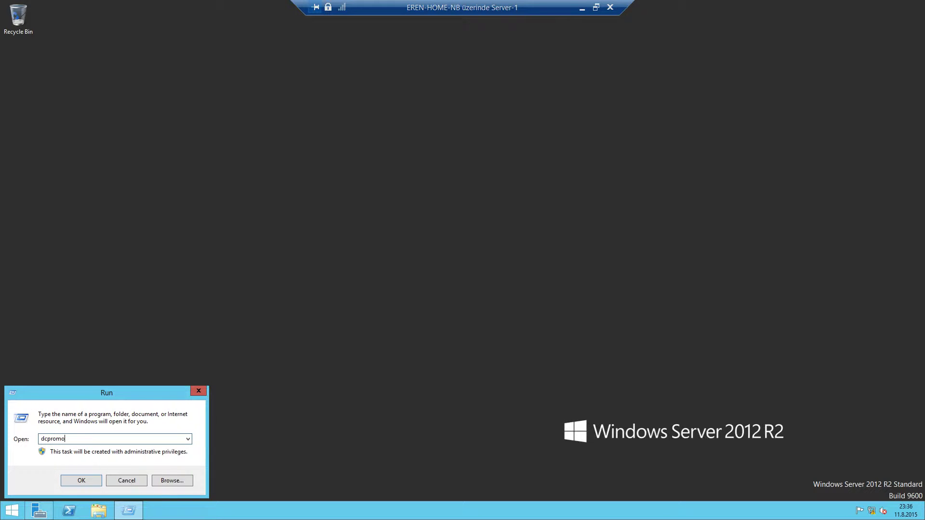
key("Return")
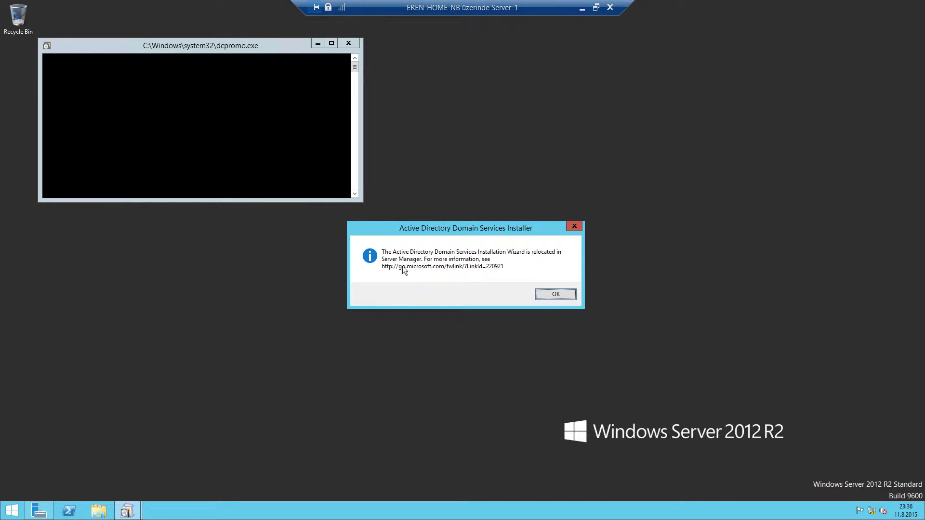
left_click(555, 294)
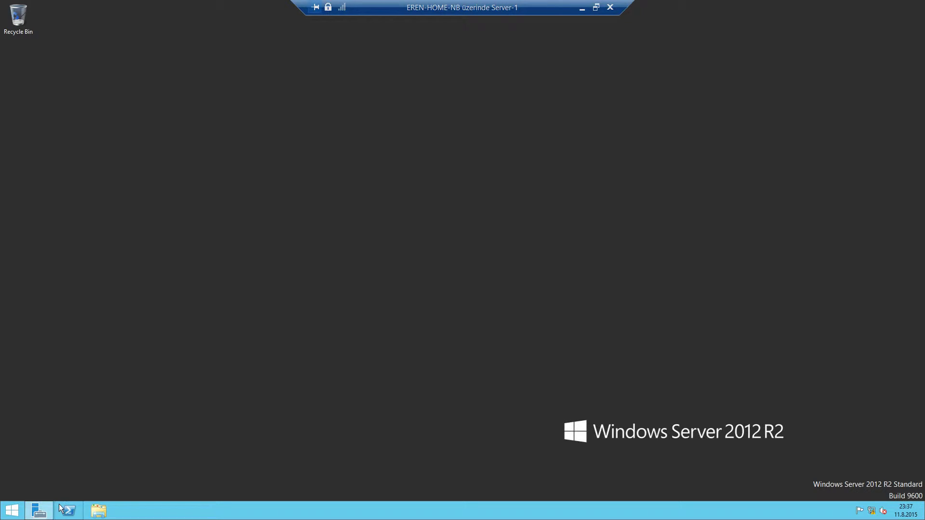
Start adding roles and features in Server Manager, using a role-based installation on server ERTAS-SRV001.
left_click(39, 510)
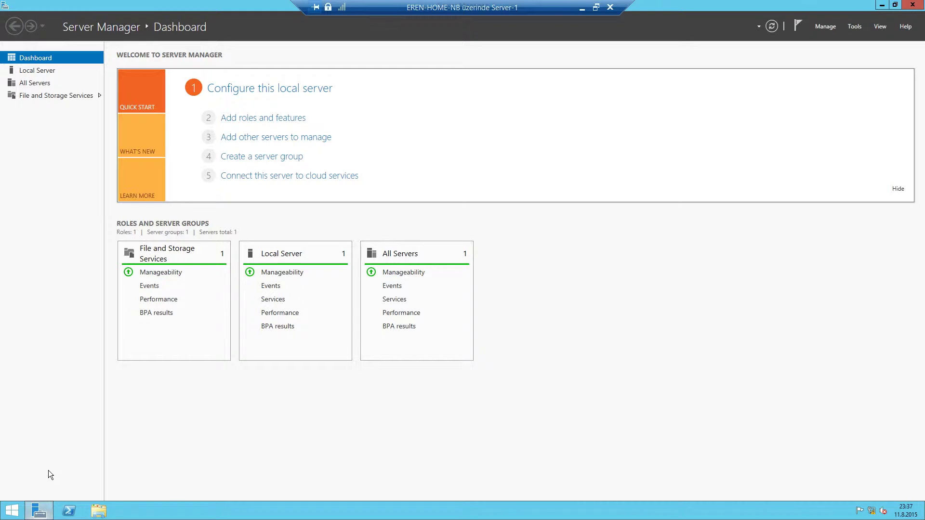
left_click(266, 123)
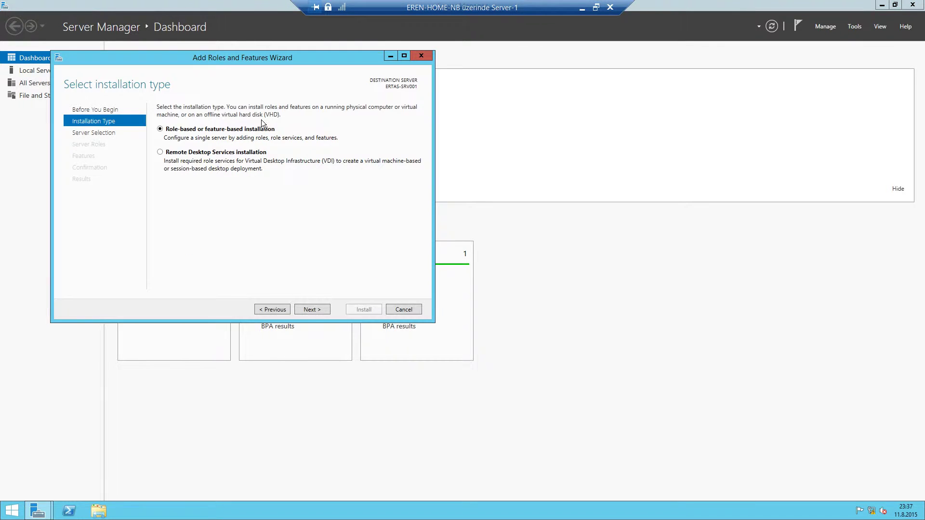
left_click(316, 308)
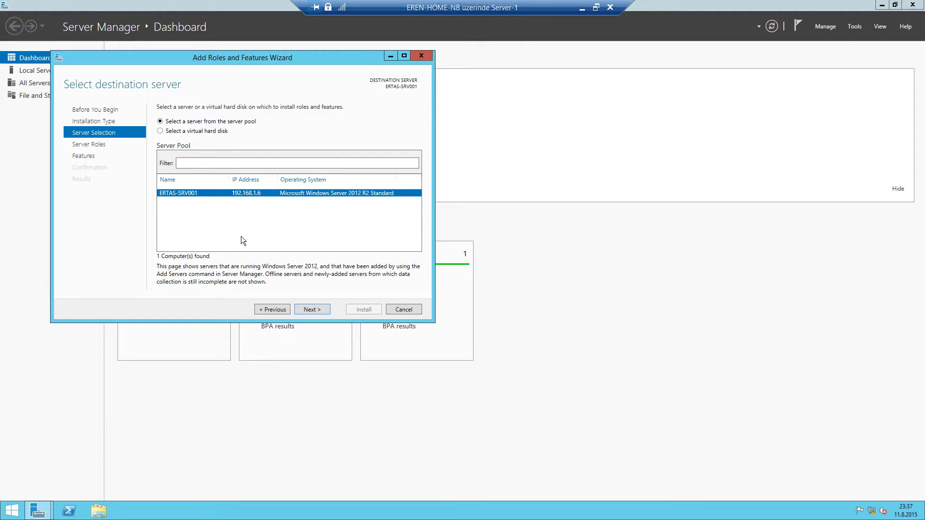
left_click(314, 309)
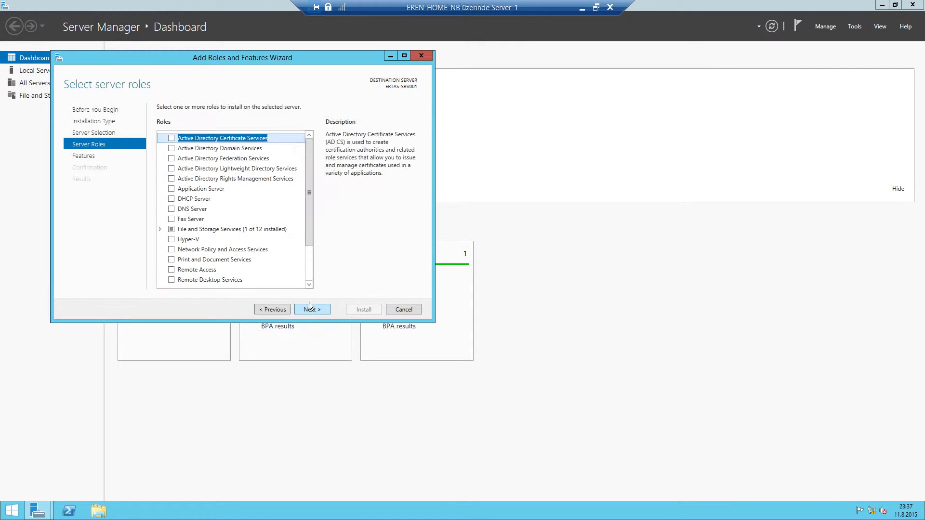
Select the Active Directory Domain Services role and add its required features, including the management tools.
left_click(171, 148)
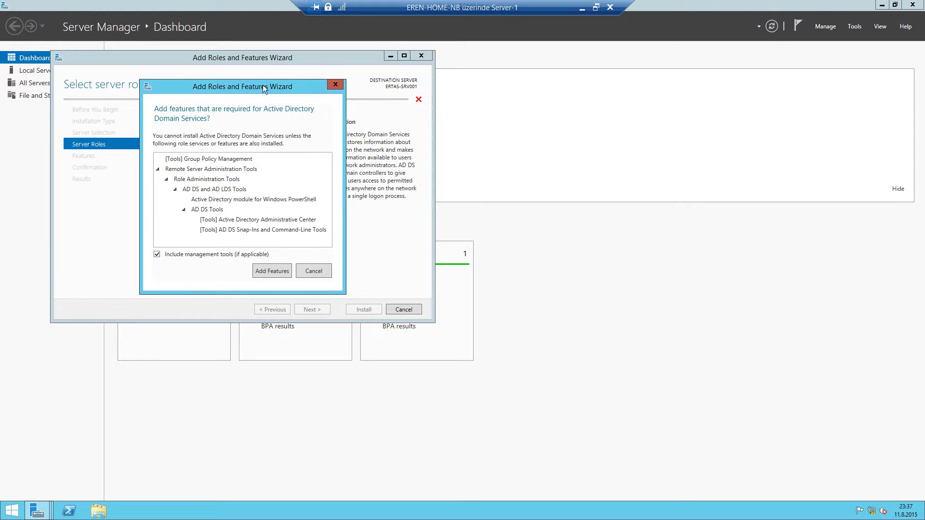
left_click_drag(264, 88, 484, 87)
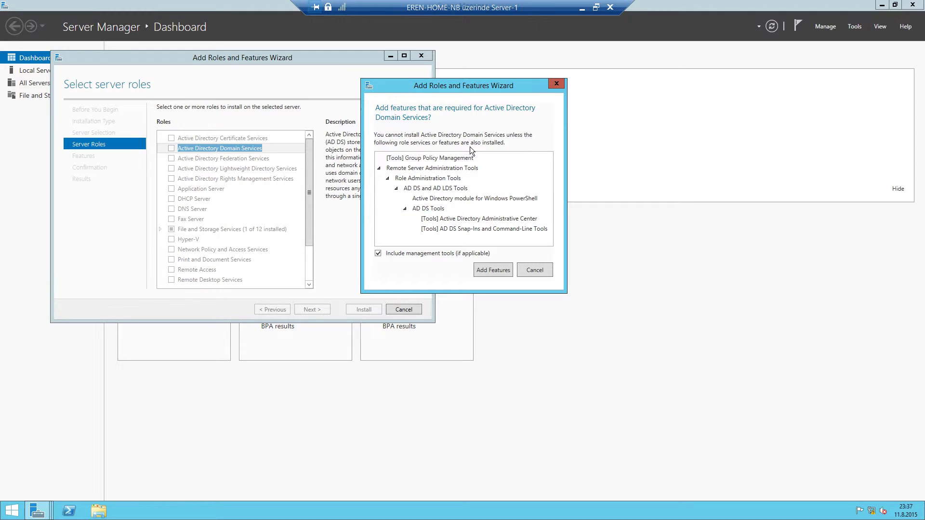
left_click(492, 270)
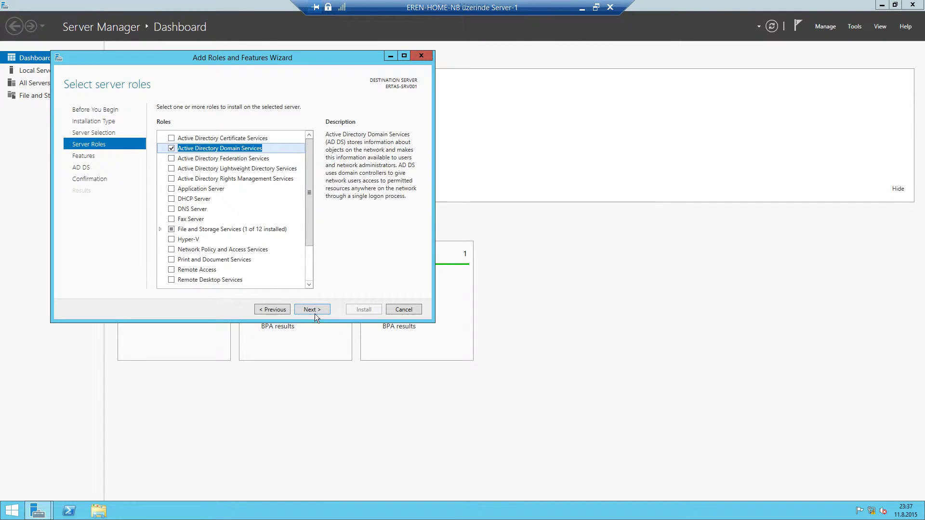
Keep the default feature selection and install the Active Directory Domain Services role.
left_click(314, 313)
left_click(316, 311)
left_click(314, 309)
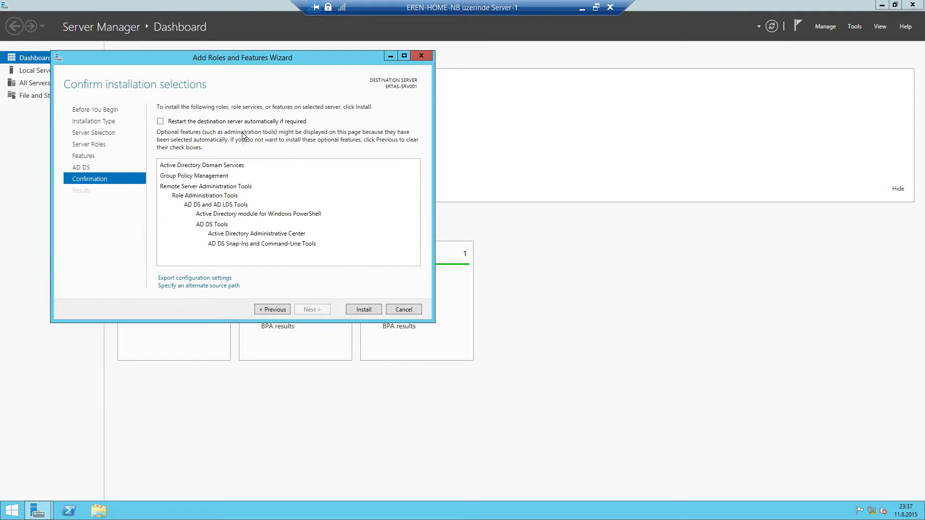
left_click(365, 309)
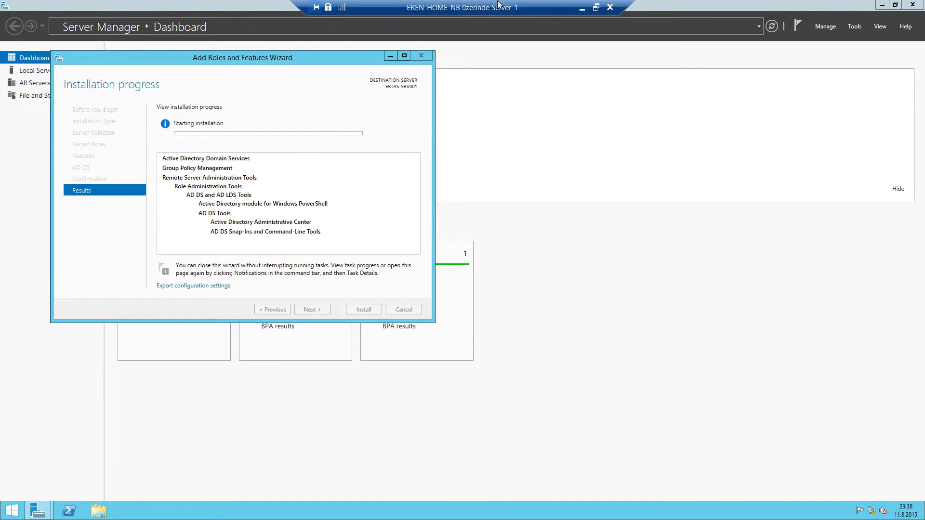
left_click(581, 9)
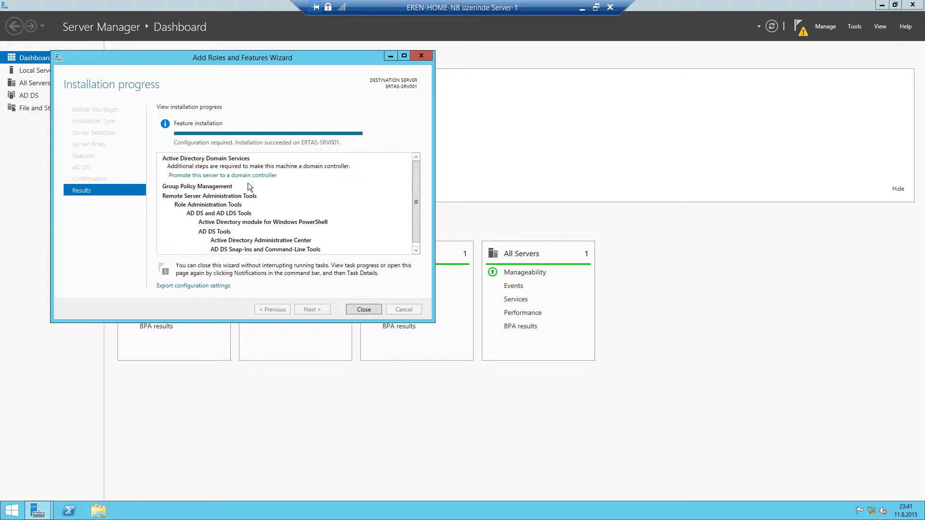
Promote the server to a domain controller in a new forest with root domain name erenertas.local.
left_click(216, 176)
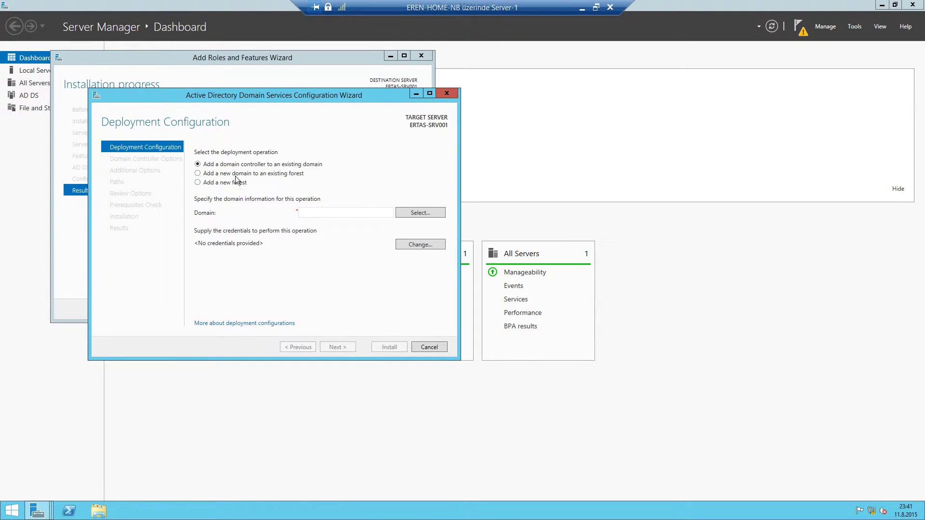
left_click(197, 183)
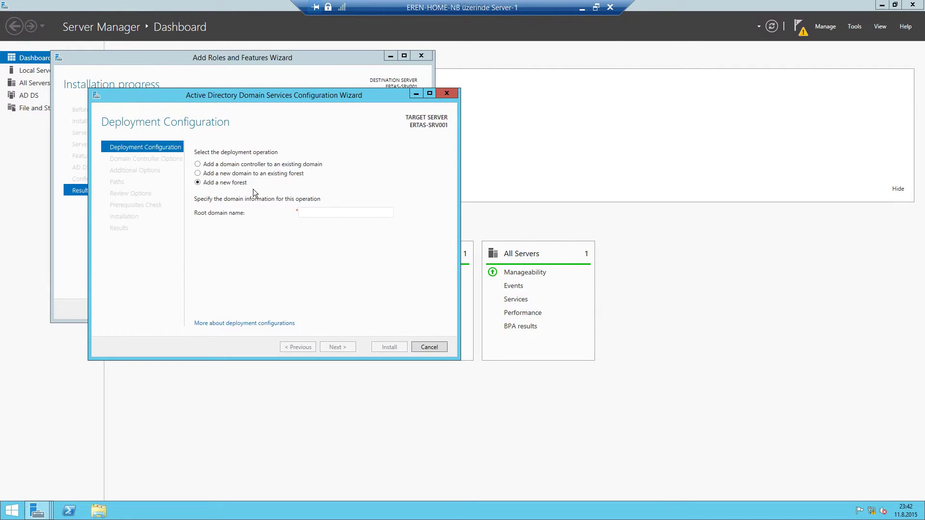
left_click(321, 213)
type("erenertas")
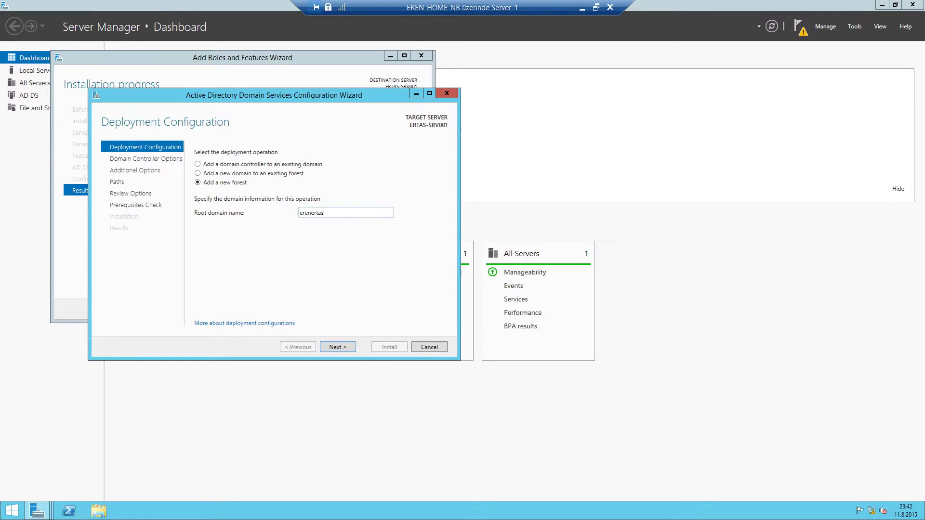
type(".local")
left_click(345, 350)
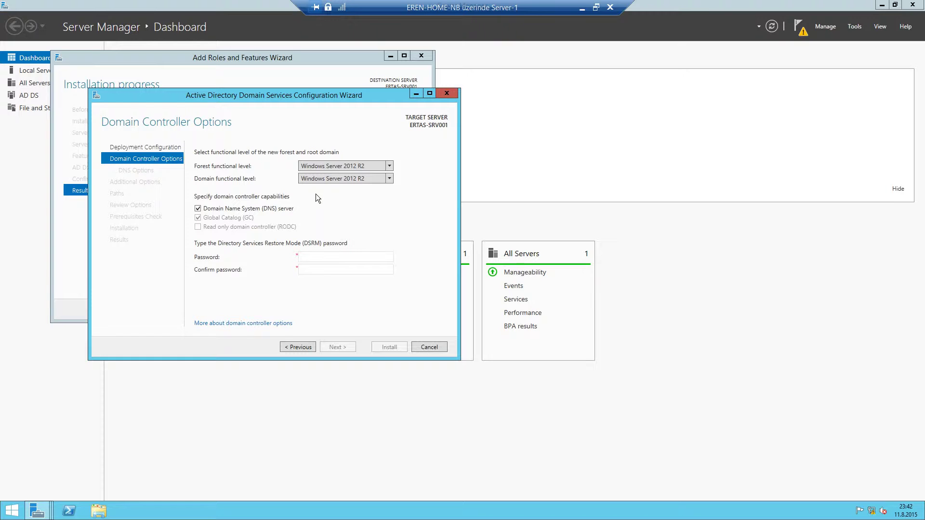
Keep the Windows Server 2012 R2 functional levels and DNS server capability, and enter and confirm the DSRM password.
left_click(390, 166)
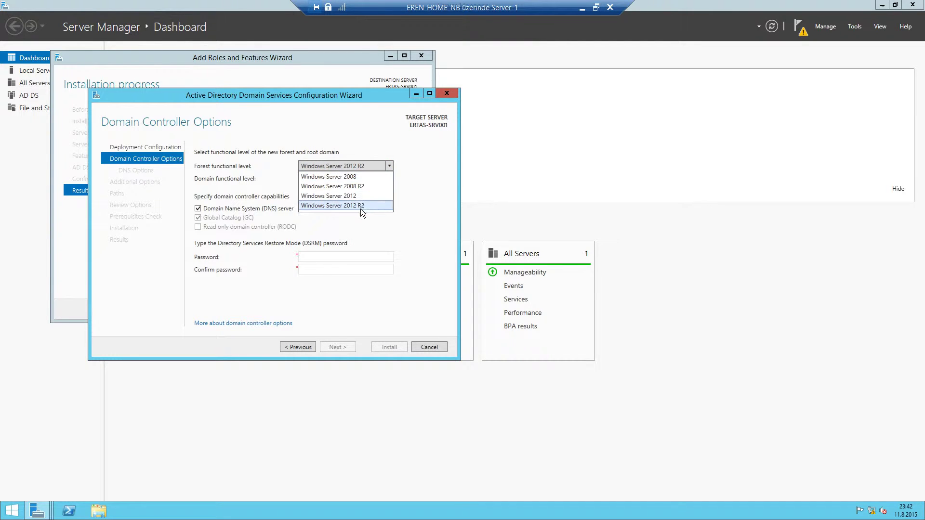
left_click(413, 208)
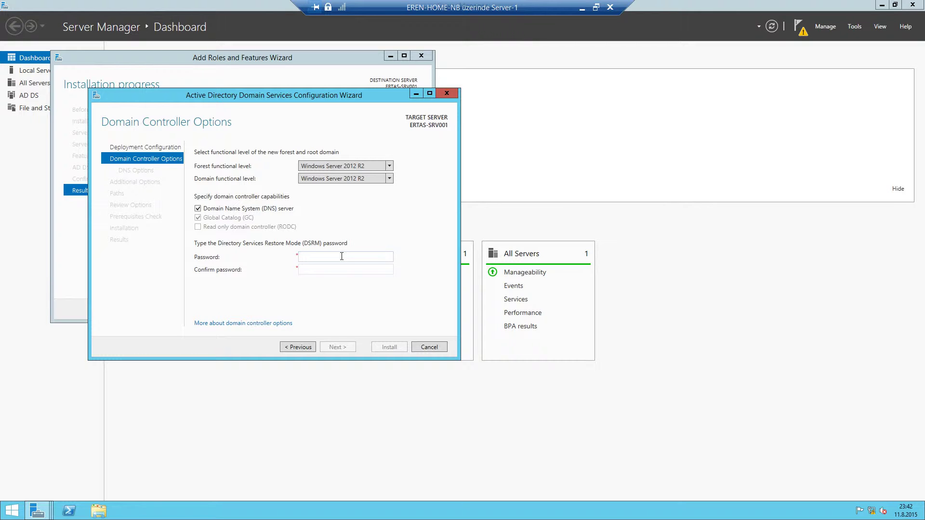
type("•••••••••")
key("Tab")
type("•••••••••")
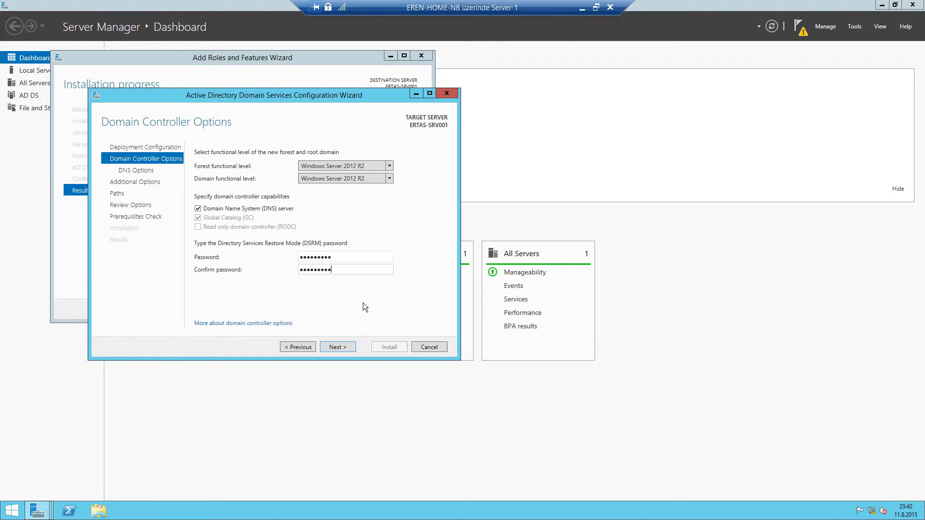
left_click(337, 347)
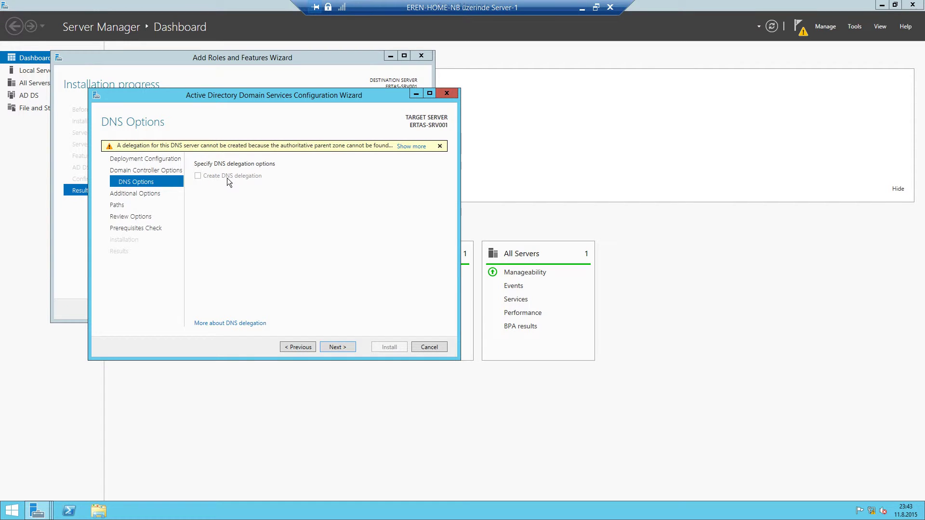
Accept the default DNS options, NetBIOS domain name, and database, log files and SYSVOL folders.
left_click(335, 347)
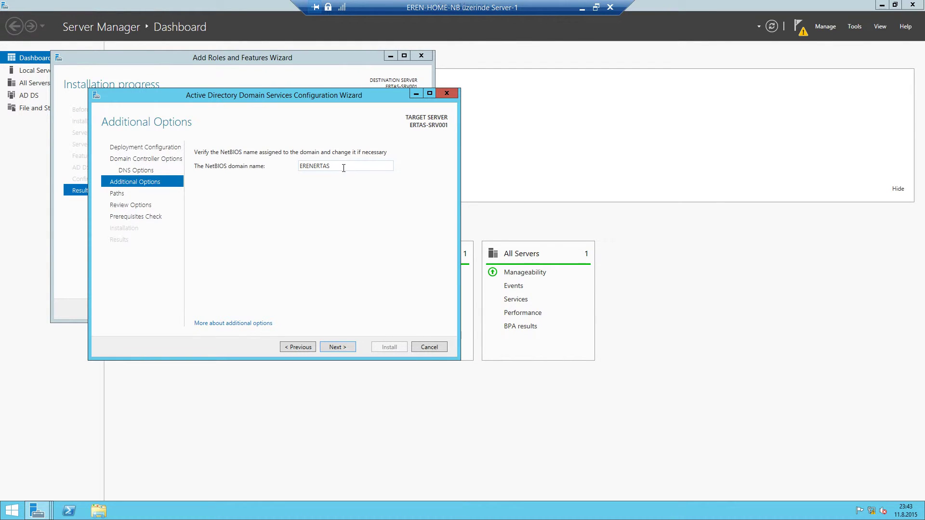
left_click(339, 348)
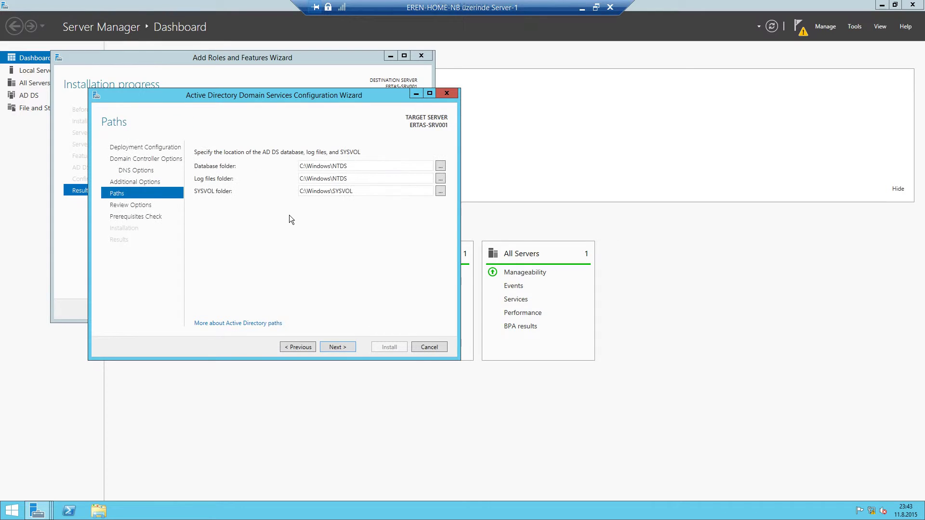
left_click(337, 347)
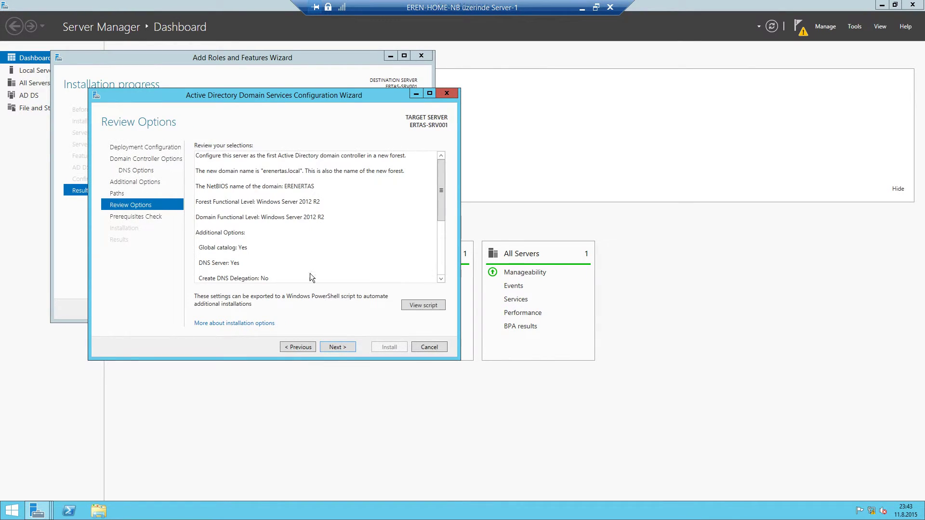
Review the selected options, run the prerequisites check and install the domain controller configuration, accepting the restart.
scroll(337, 217, "down", 5)
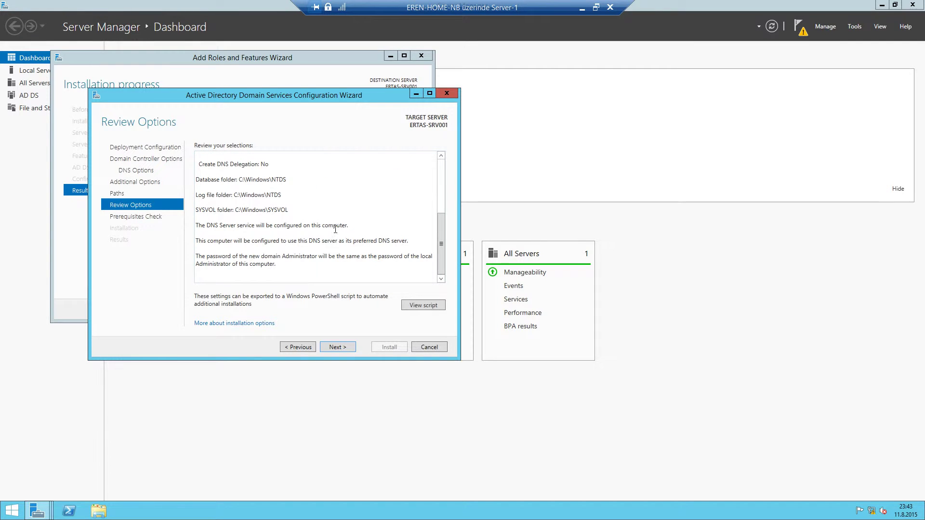
scroll(333, 246, "up", 5)
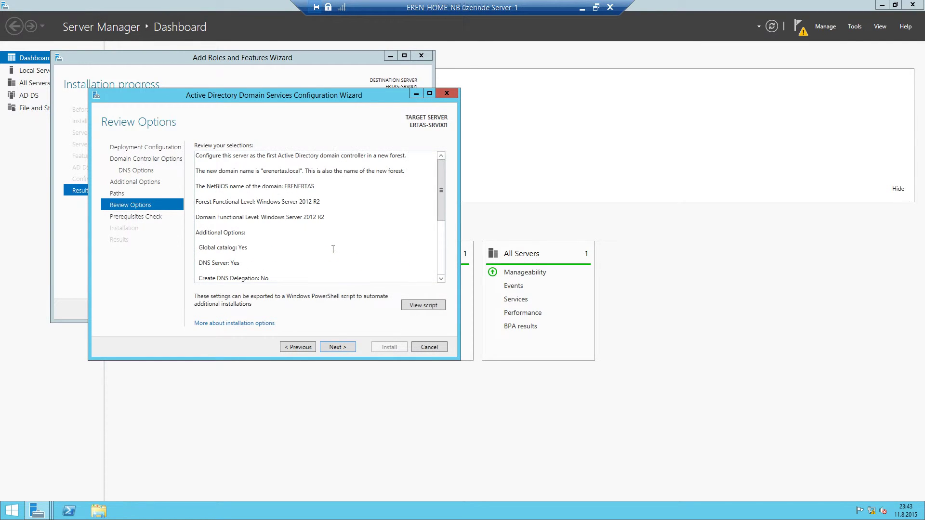
left_click(335, 344)
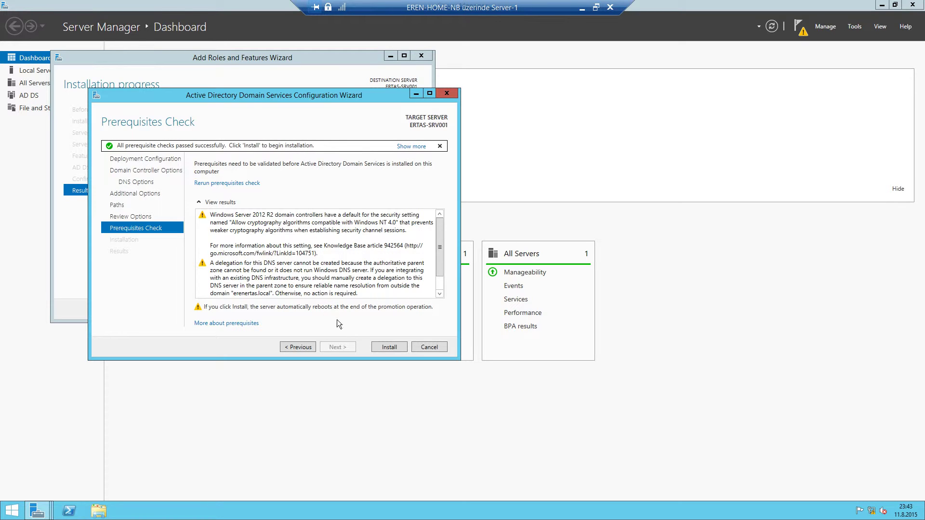
left_click(380, 348)
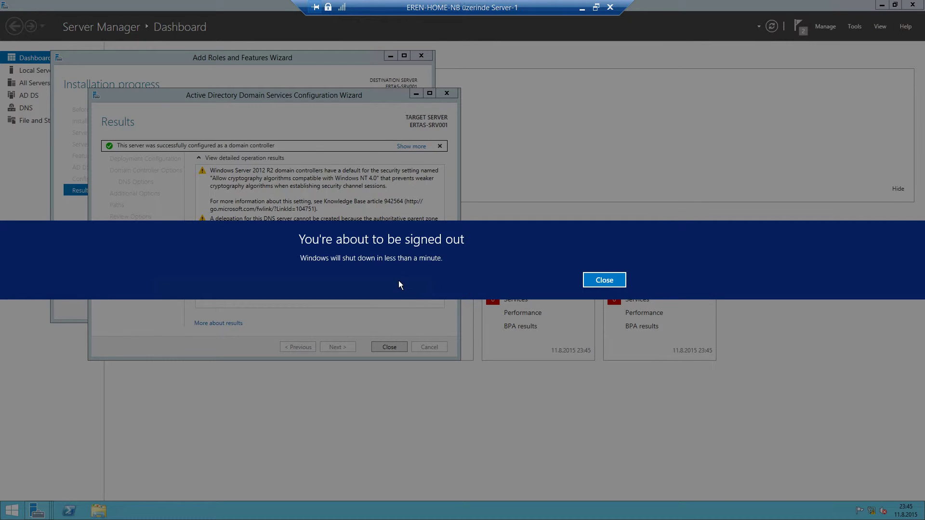
left_click(600, 280)
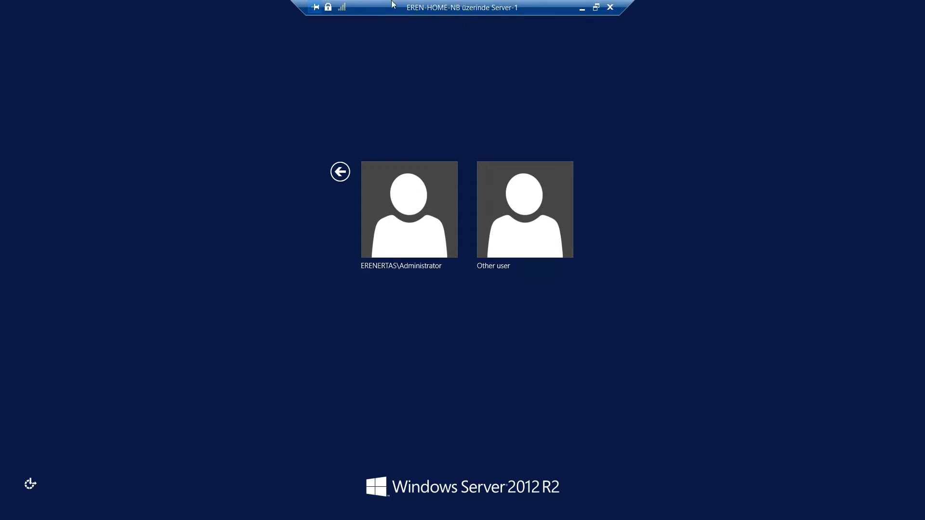
Sign in to the restarted server as the domain Administrator with the account password.
left_click(420, 199)
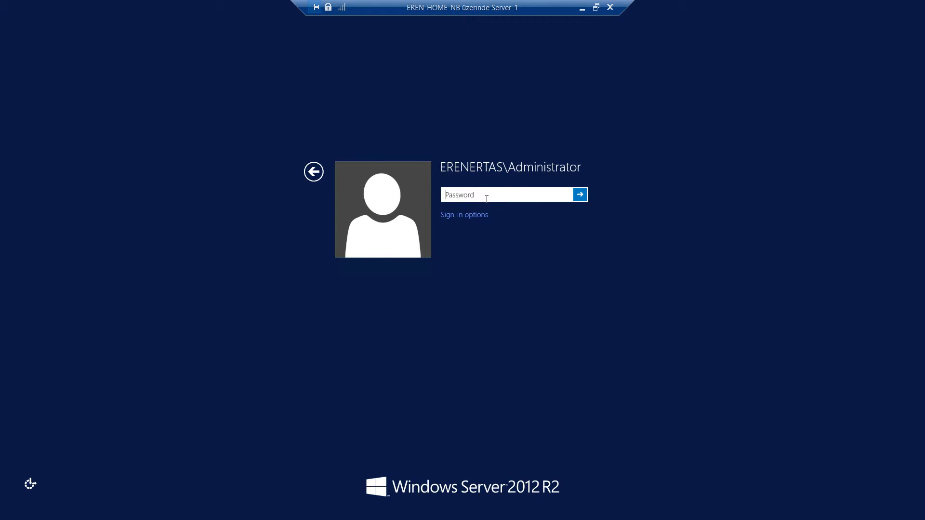
type("*********")
key("Return")
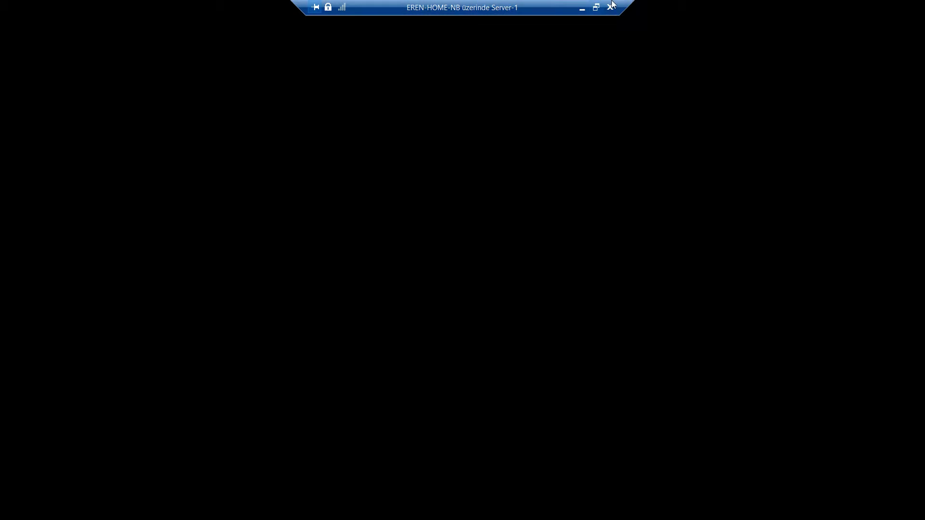
left_click(582, 8)
left_click(252, 508)
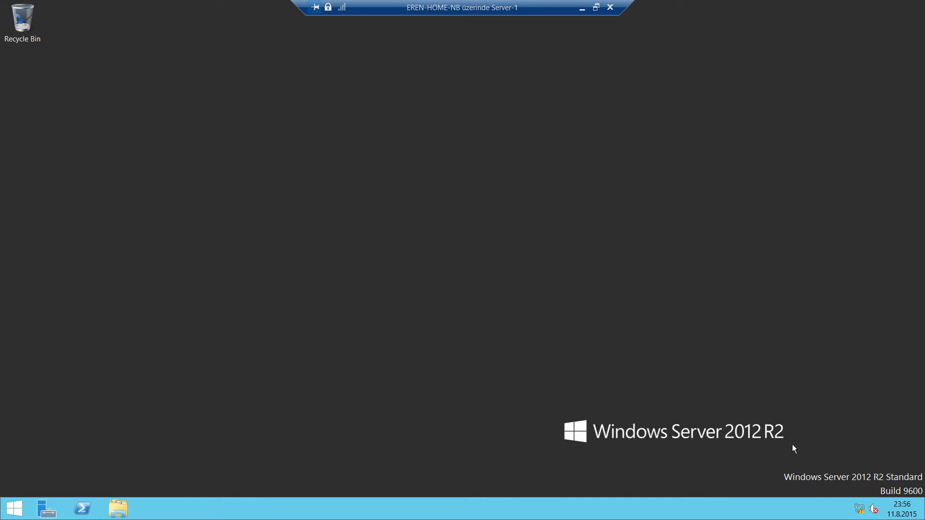
Launch Active Directory Sites and Services from the Administrative Tools and close the Control Panel window.
right_click(19, 507)
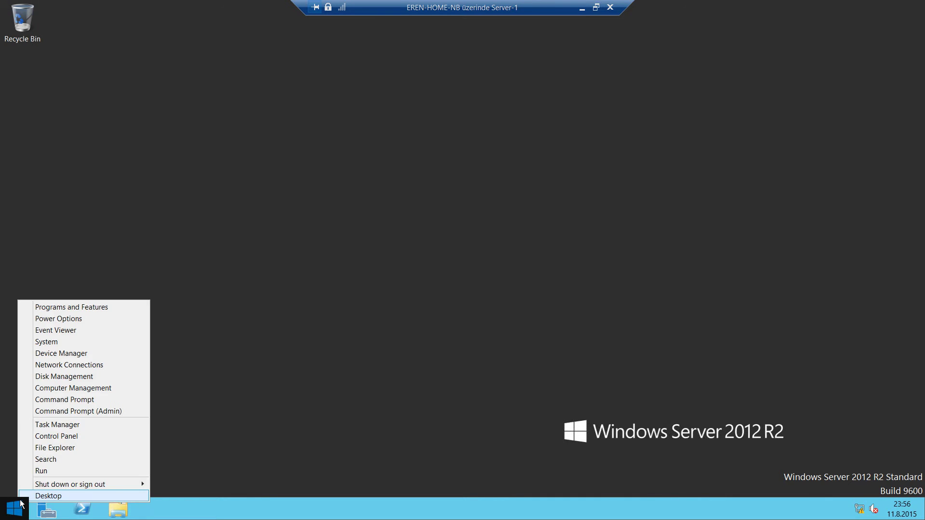
left_click(89, 436)
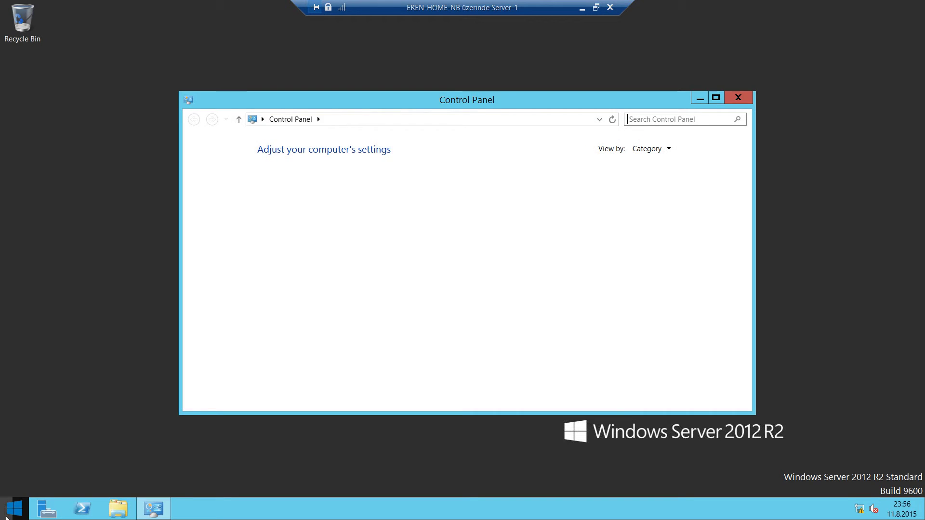
left_click(5, 507)
left_click(65, 492)
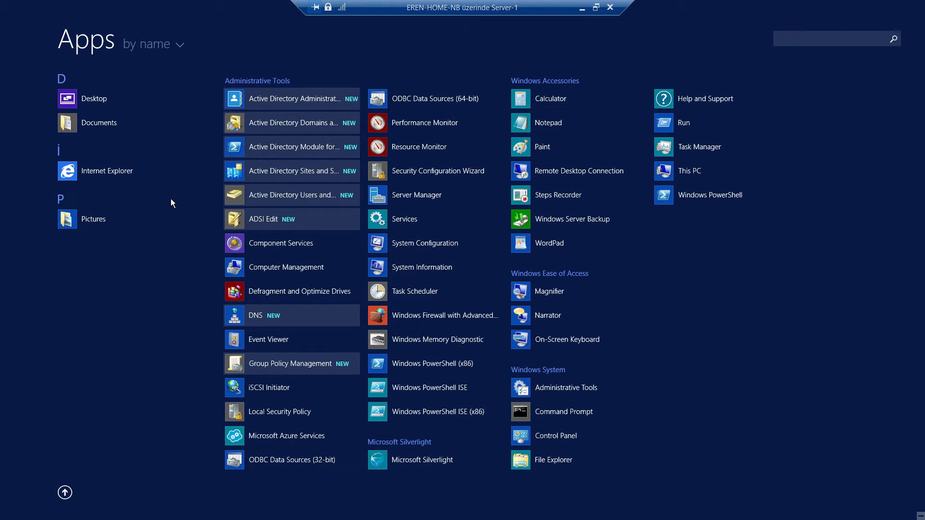
left_click(295, 172)
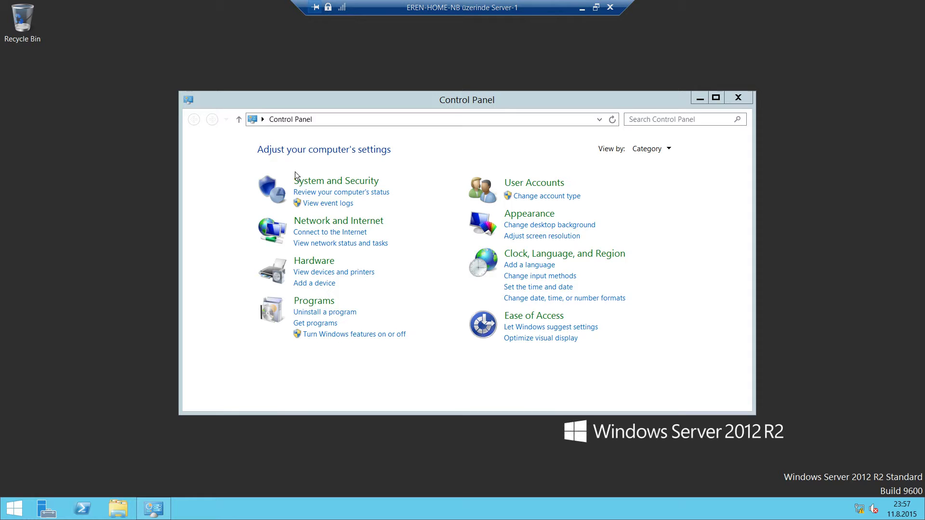
left_click(736, 98)
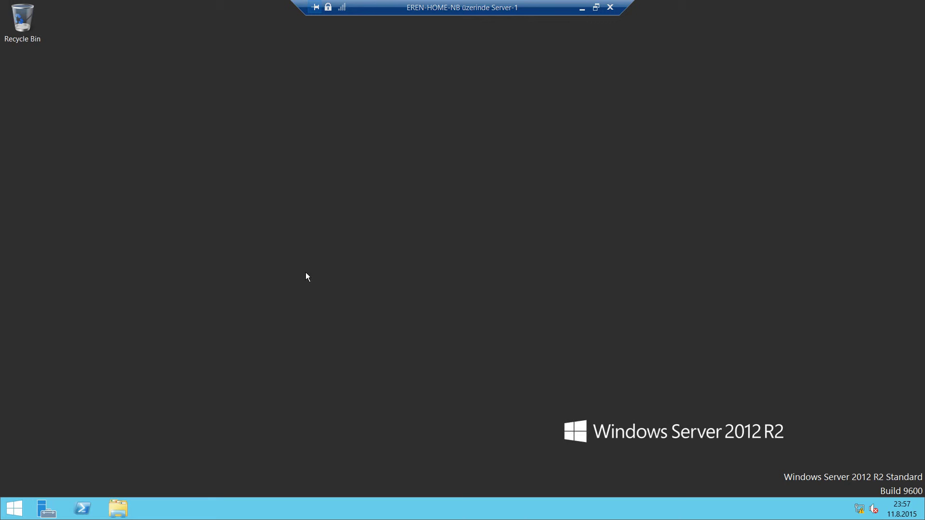
Run a continuous ping to 8.8.8.8 from a new command prompt to test internet connectivity, and close the prompt.
right_click(16, 509)
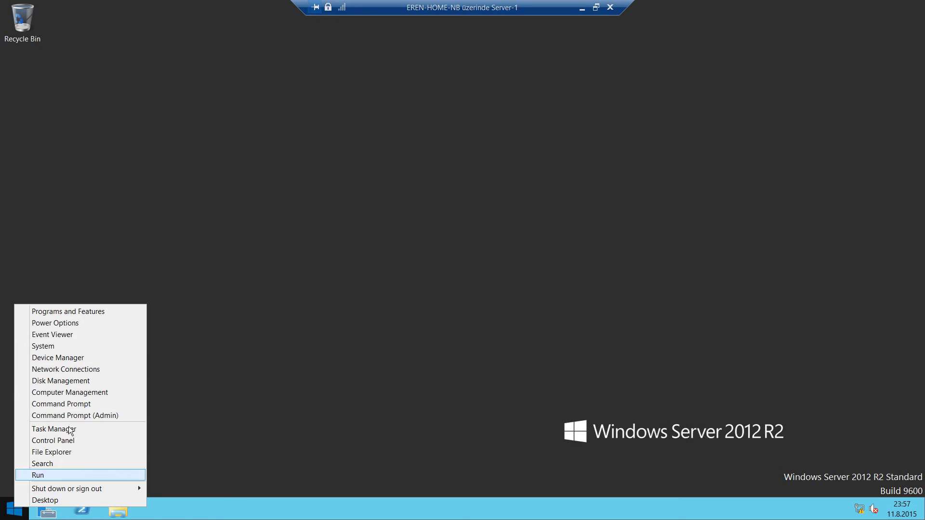
left_click(63, 475)
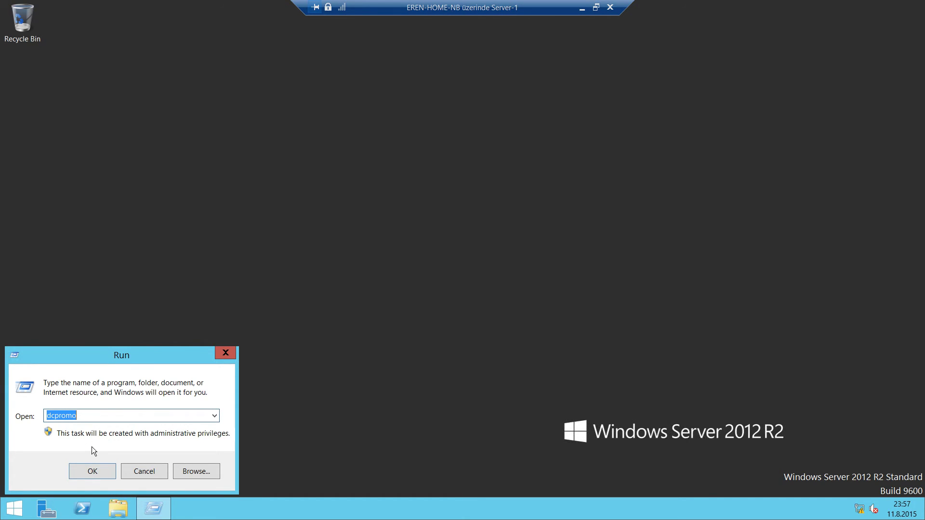
type("cmd")
key("Return")
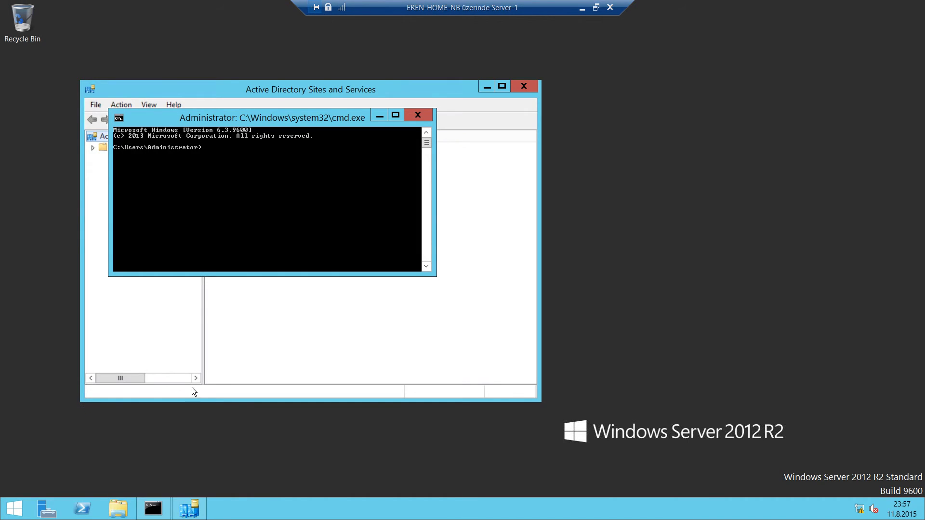
type("ping 8.8.8.8 -t")
key("Return")
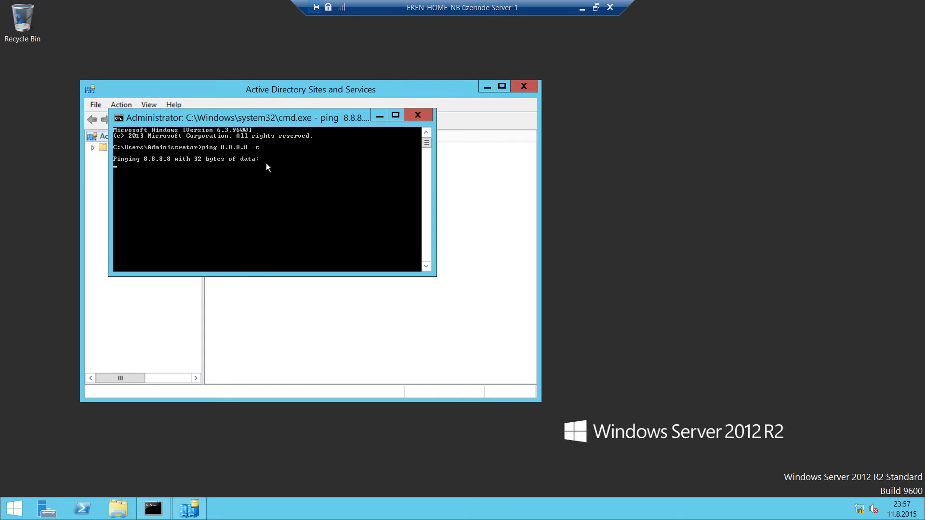
left_click(417, 116)
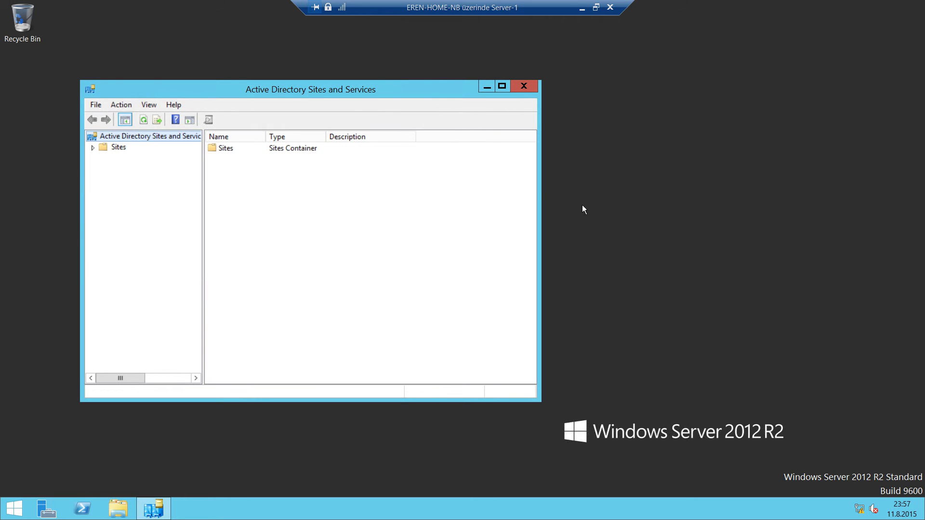
Check the Ethernet connection's network details from the Network and Sharing Center.
right_click(860, 510)
left_click(869, 504)
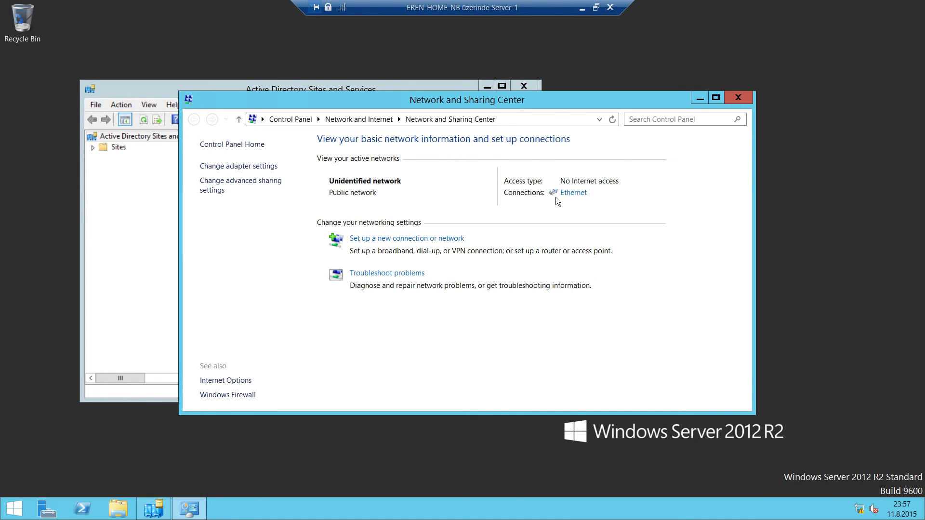
left_click(567, 193)
left_click(409, 236)
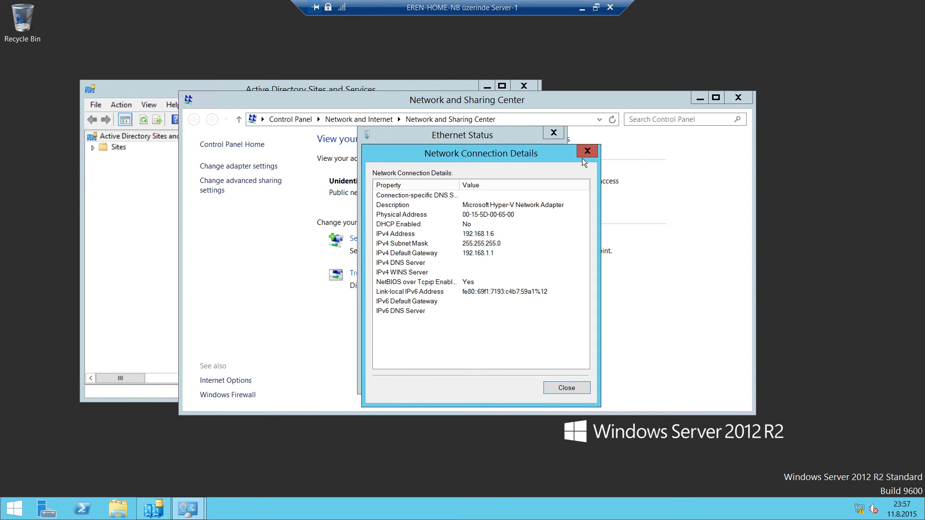
left_click(596, 154)
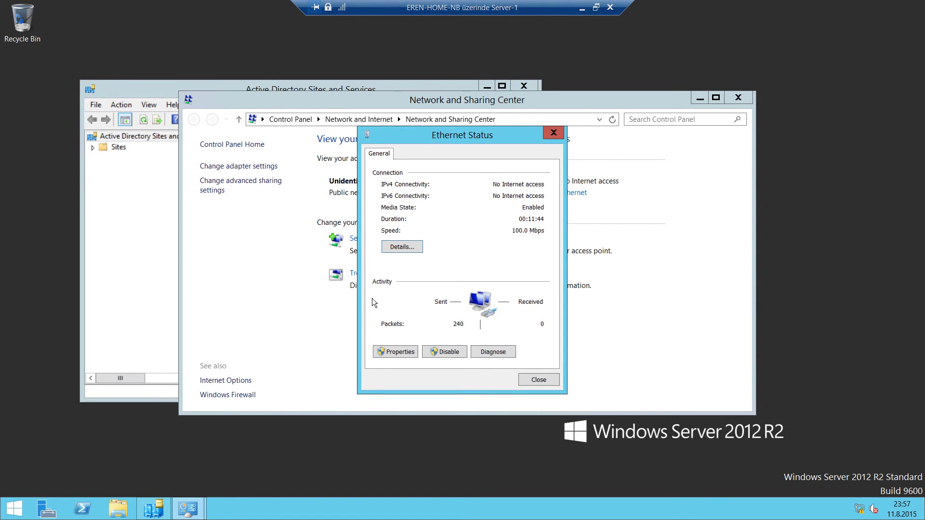
Review the Ethernet adapter's TCP/IPv4 address and DNS server settings, accept them as they are, and close the network windows.
left_click(393, 350)
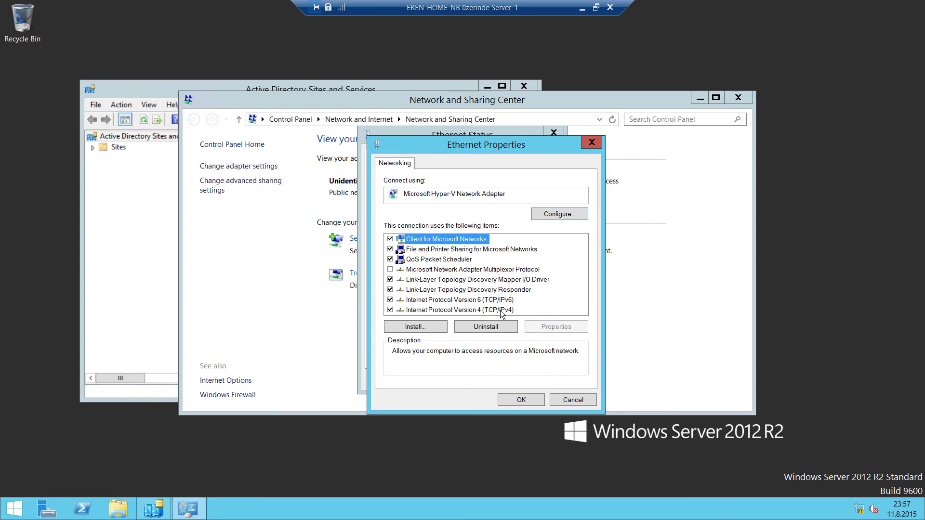
double_click(501, 310)
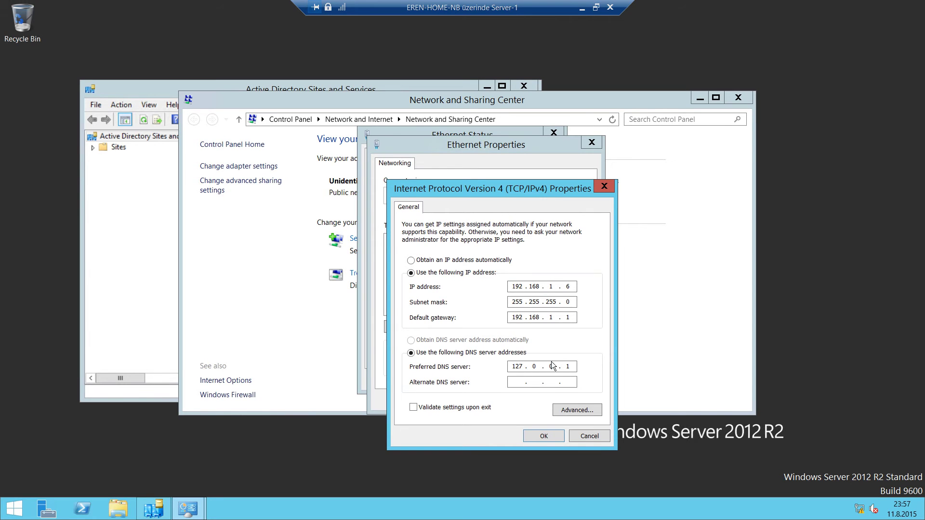
left_click(544, 436)
left_click(516, 399)
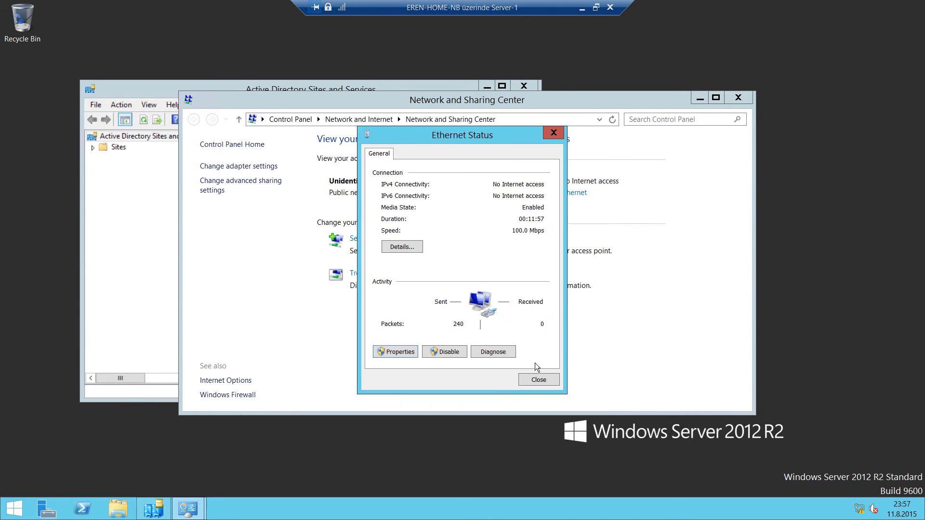
left_click(539, 380)
left_click(744, 100)
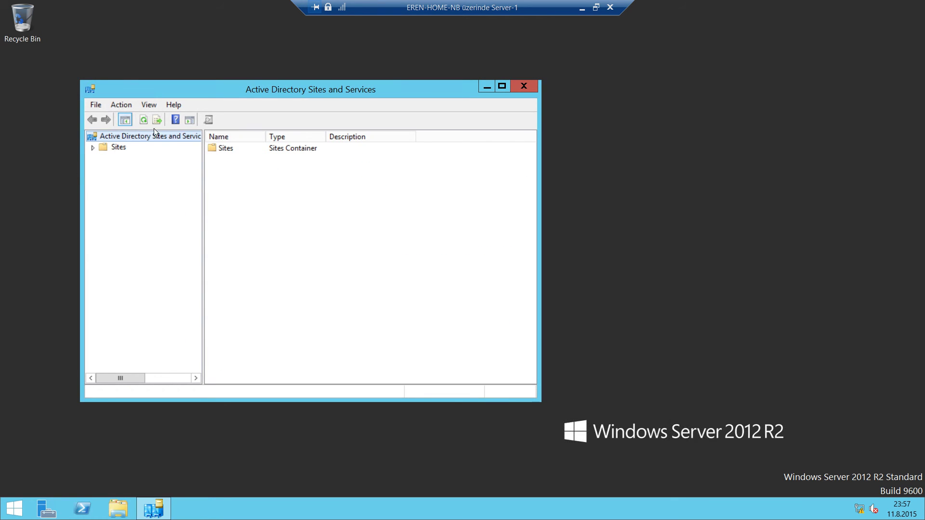
Expand Sites, Default-First-Site-Name and Servers to check the listed domain controller, and close Active Directory Sites and Services.
left_click(92, 148)
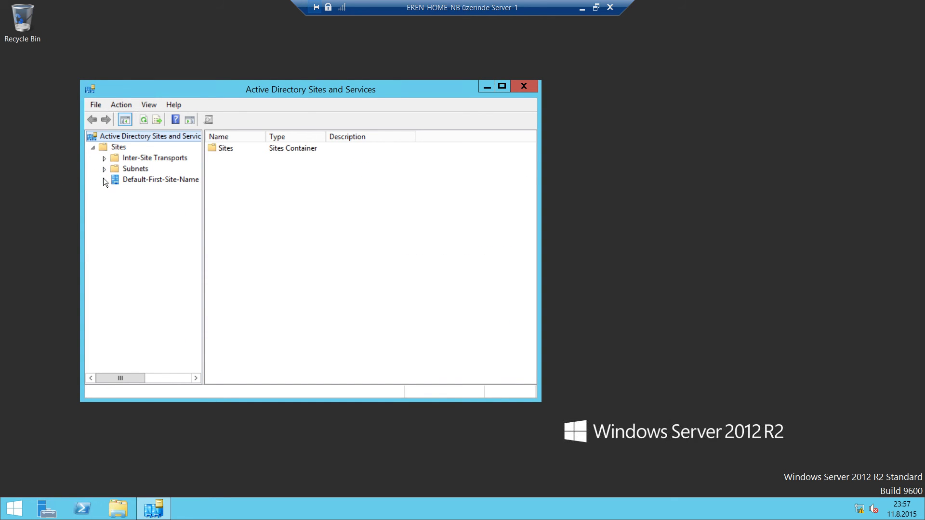
left_click(103, 180)
left_click(116, 191)
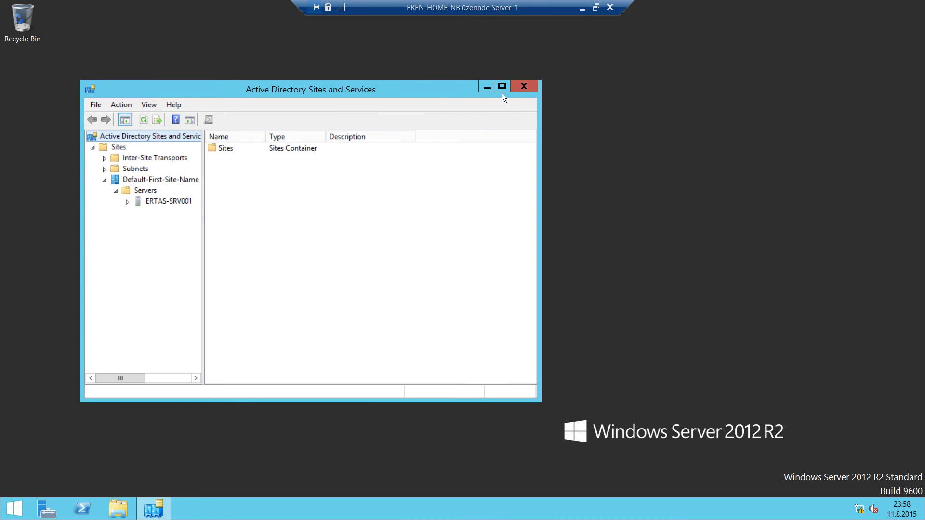
left_click(527, 86)
Open Active Directory Domains and Trusts, inspect the erenertas.local domain and its available actions, and close the console.
left_click(11, 508)
left_click(67, 487)
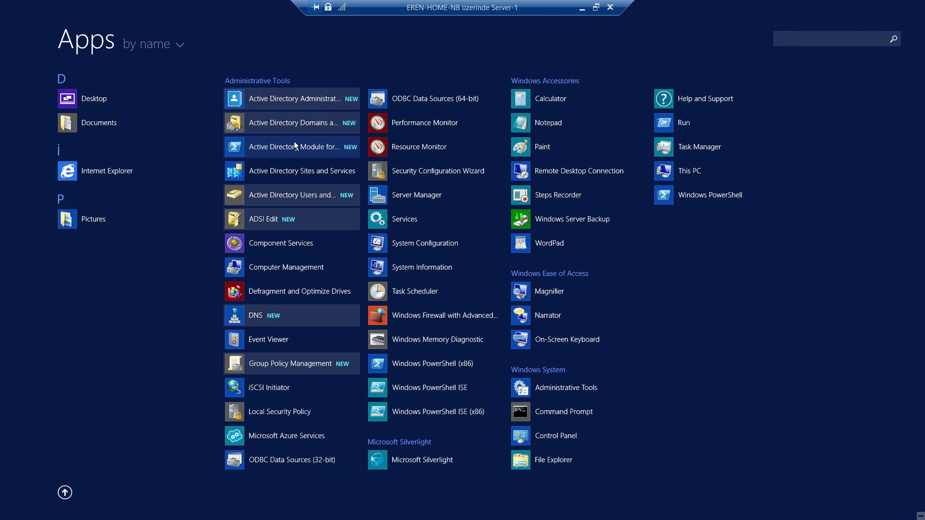
left_click(302, 124)
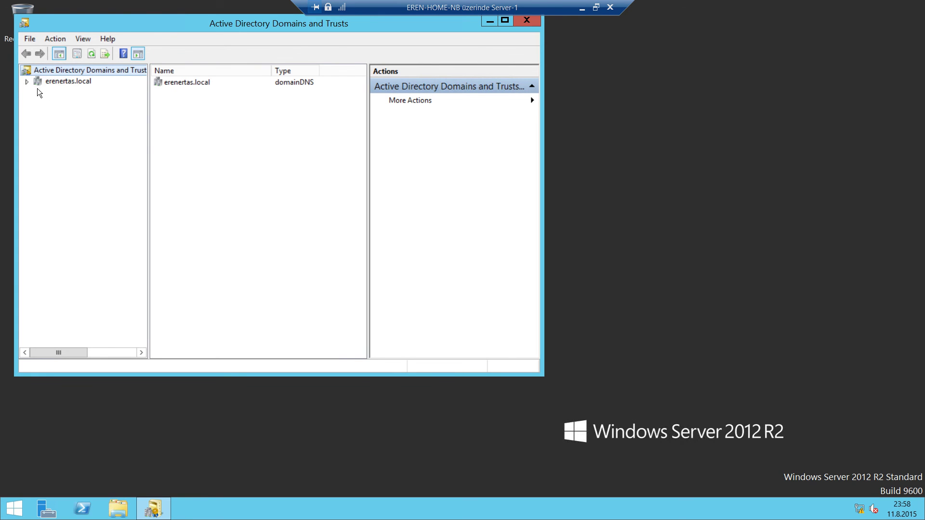
right_click(66, 81)
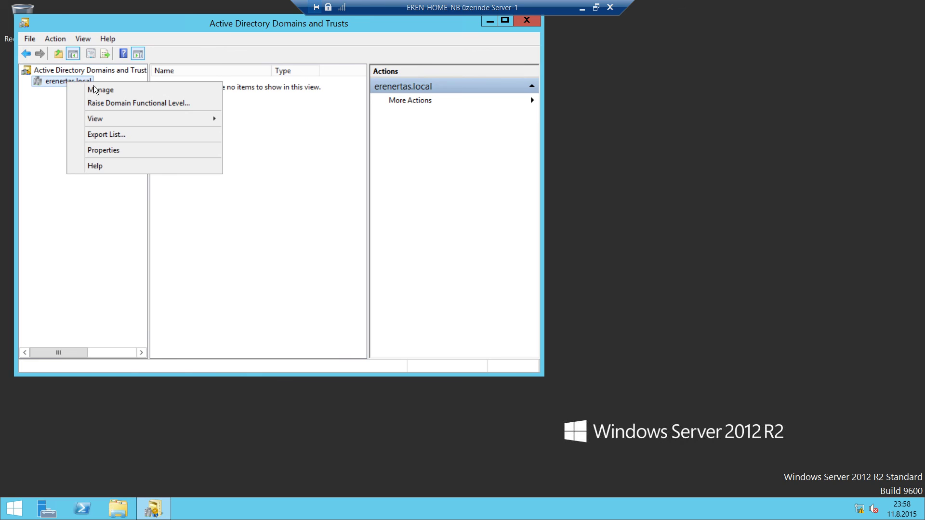
left_click(54, 86)
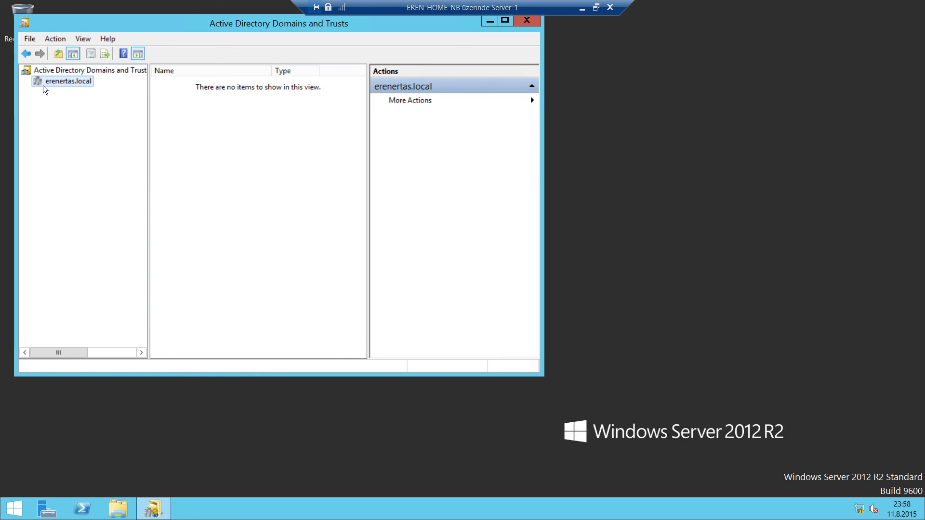
left_click(532, 21)
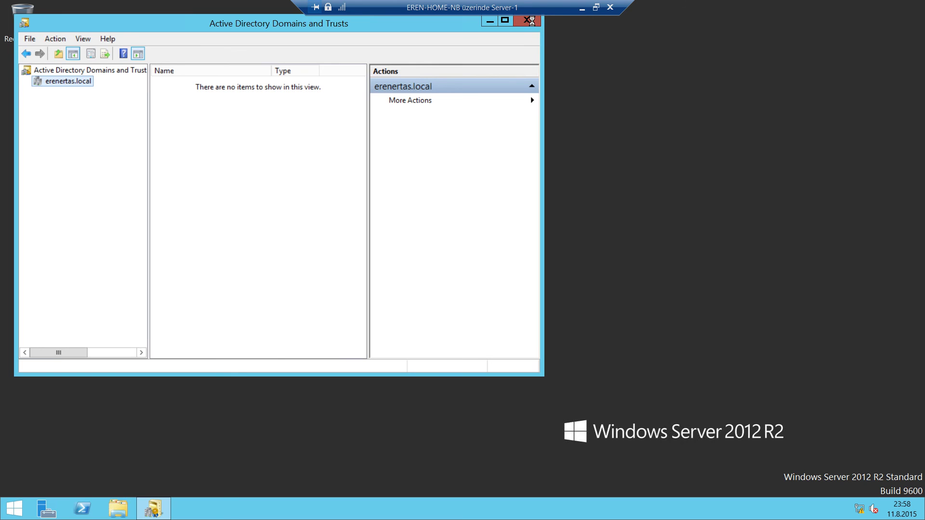